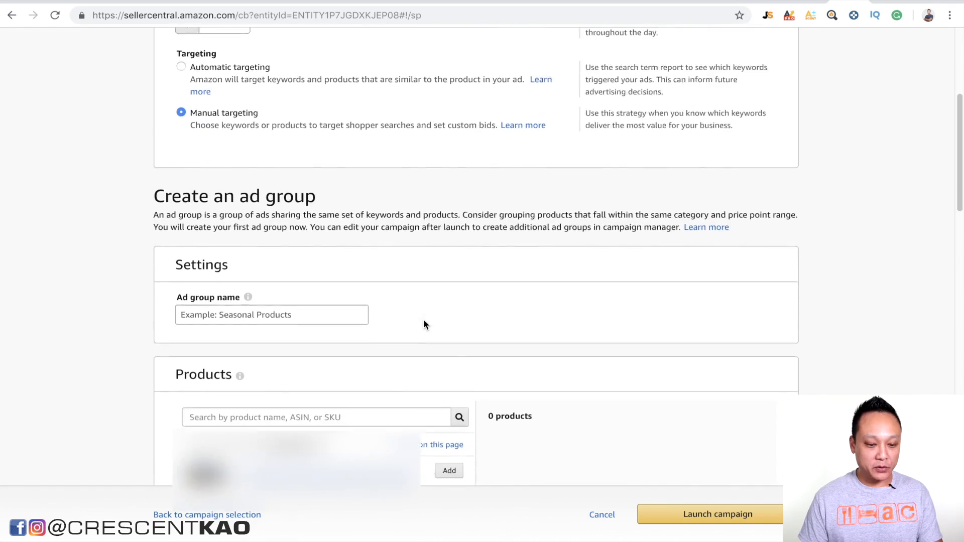
pyautogui.scroll(-3, 423, 325)
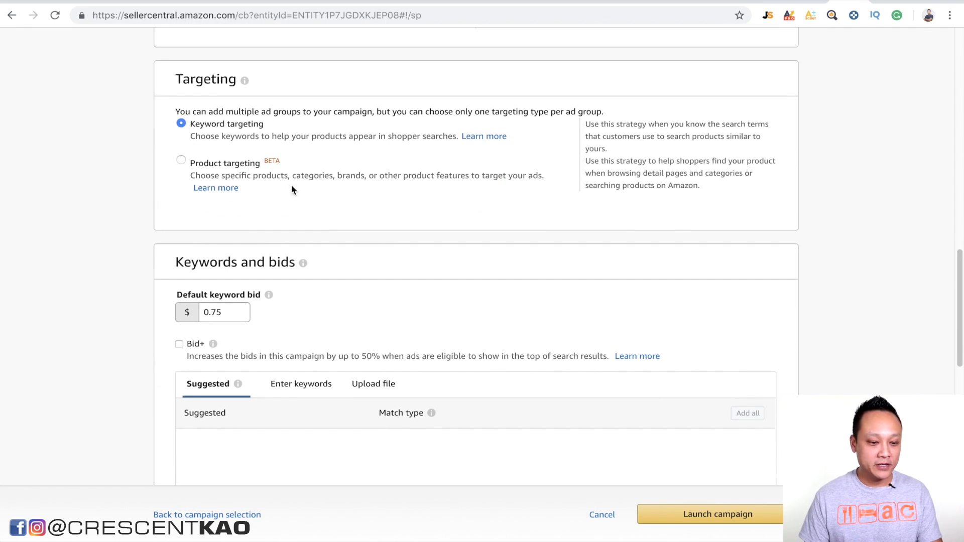
# Step: Choose product targeting as the ad group's targeting type
pyautogui.click(180, 161)
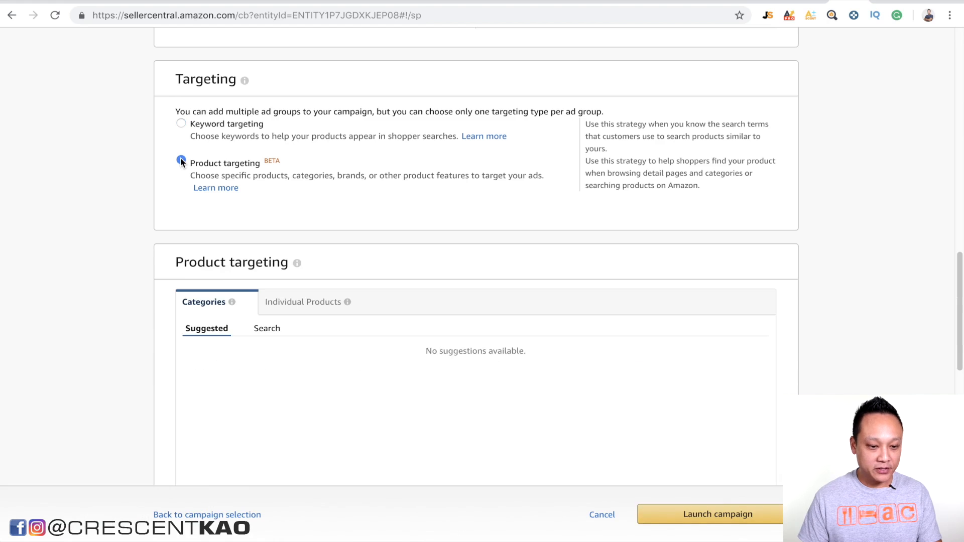
pyautogui.scroll(-2, 454, 230)
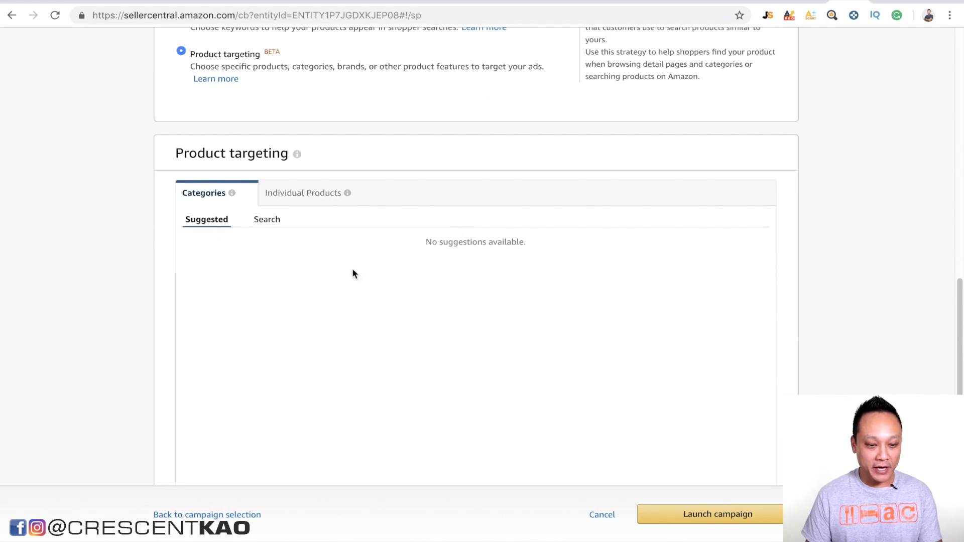
pyautogui.scroll(-1, 326, 253)
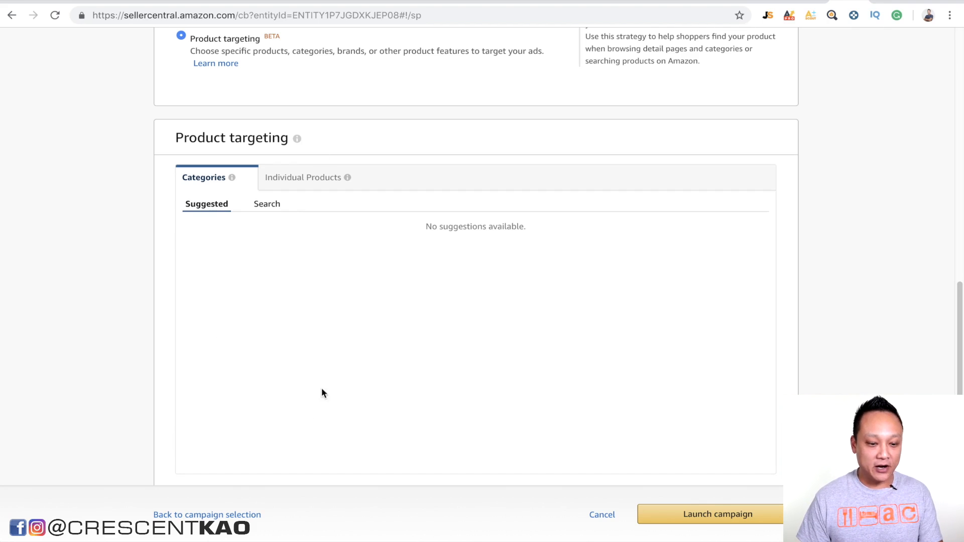
# Step: Open the category search for product targeting and expand Home & Kitchen down to Kitchen & Dining
pyautogui.click(267, 206)
pyautogui.scroll(-1, 219, 329)
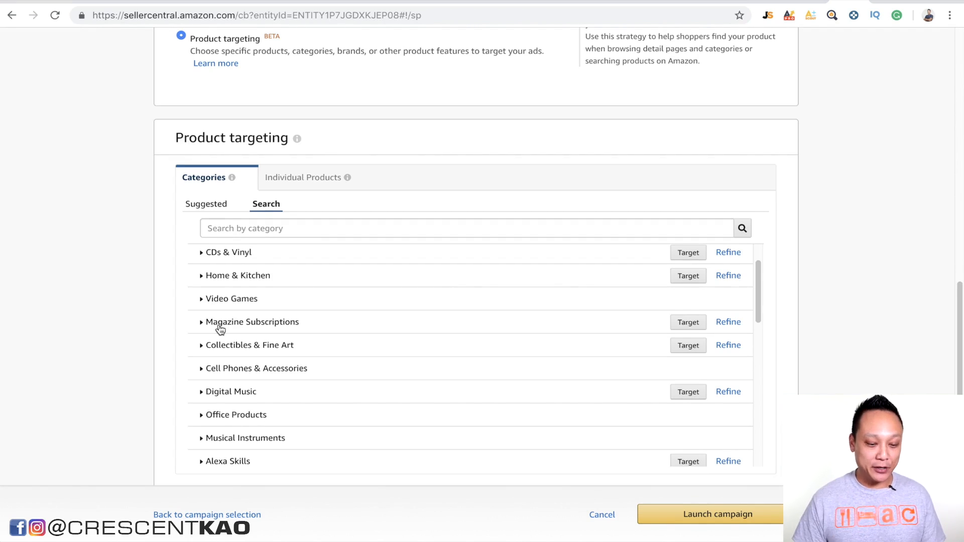
pyautogui.scroll(-1, 190, 357)
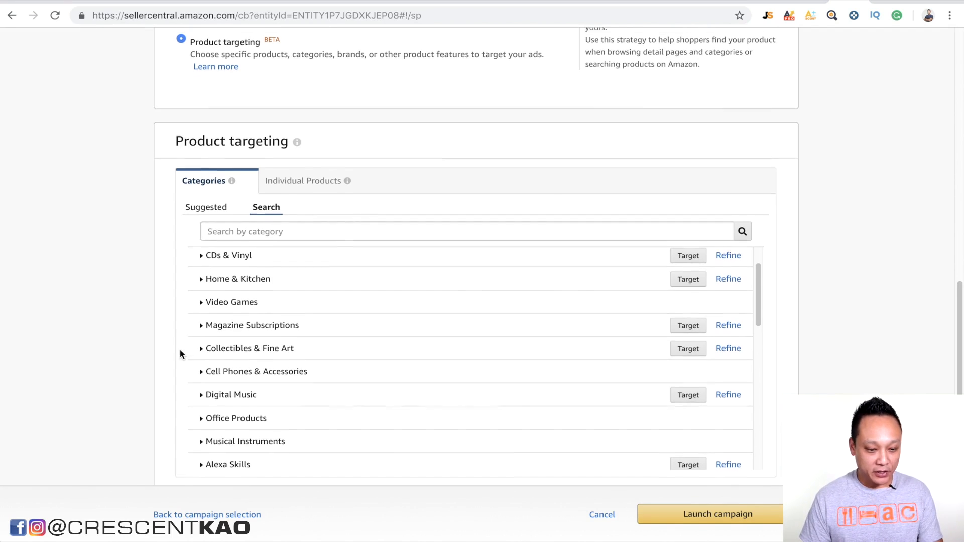
pyautogui.scroll(2, 181, 353)
pyautogui.click(205, 301)
pyautogui.scroll(-4, 205, 308)
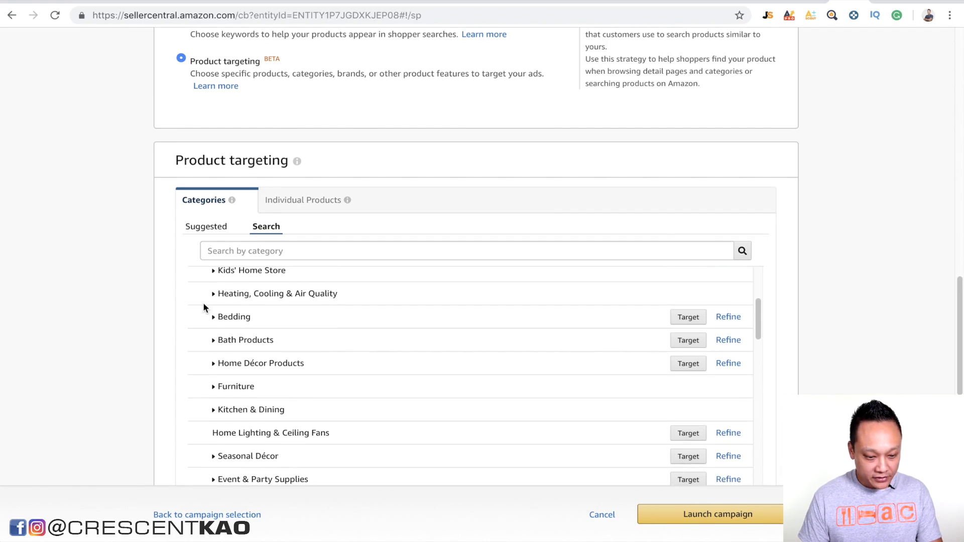
pyautogui.click(214, 400)
pyautogui.scroll(-3, 215, 399)
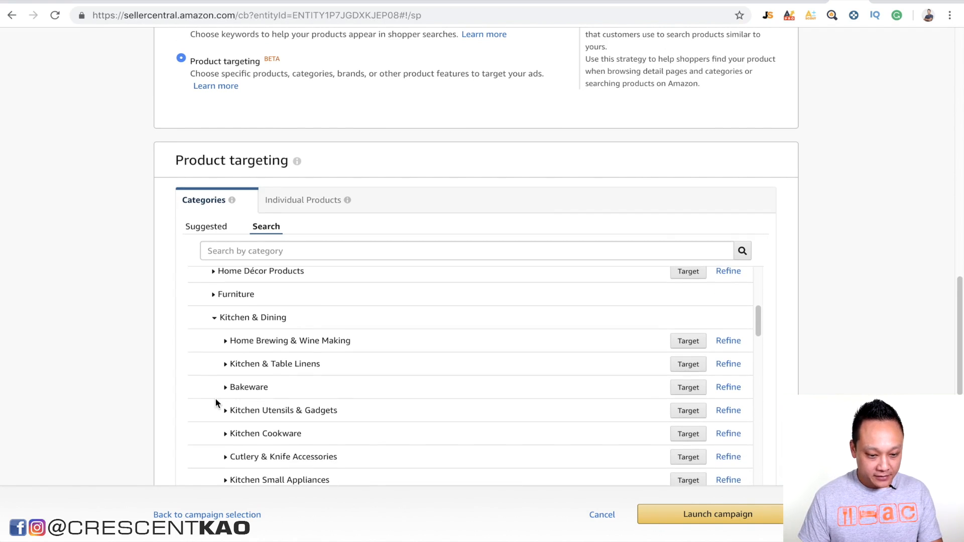
# Step: Expand Kitchen Utensils & Gadgets within Kitchen & Dining and target that whole category
pyautogui.scroll(-1, 215, 398)
pyautogui.scroll(-2, 215, 400)
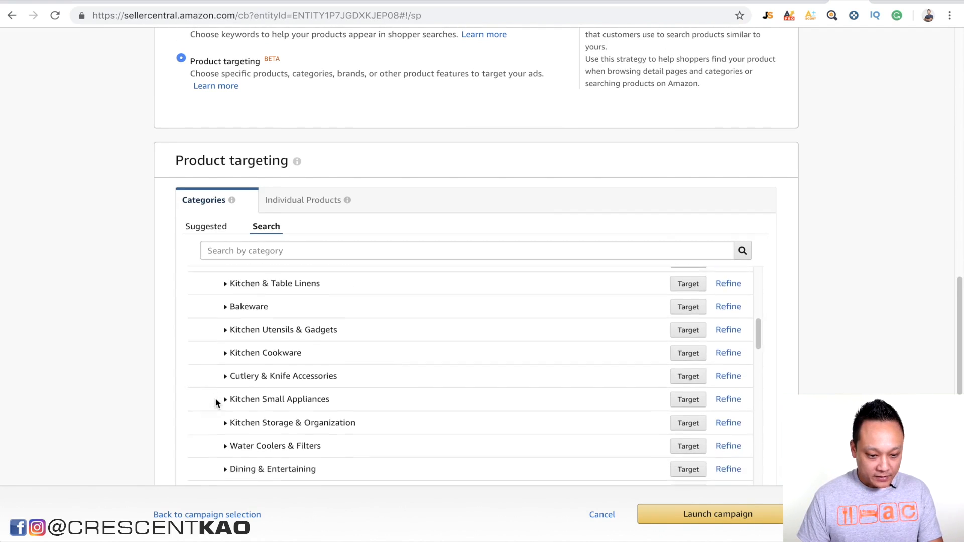
pyautogui.click(226, 328)
pyautogui.scroll(-1, 227, 330)
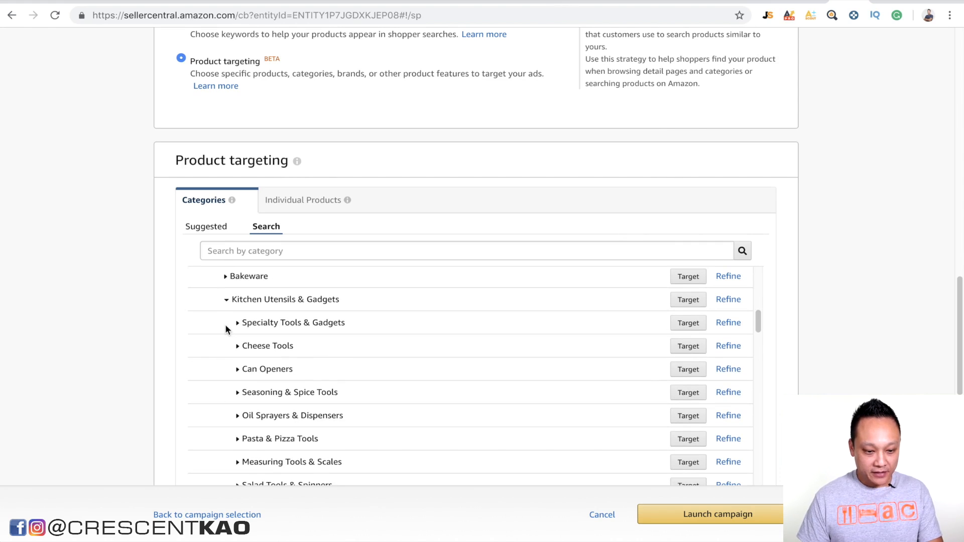
pyautogui.click(695, 303)
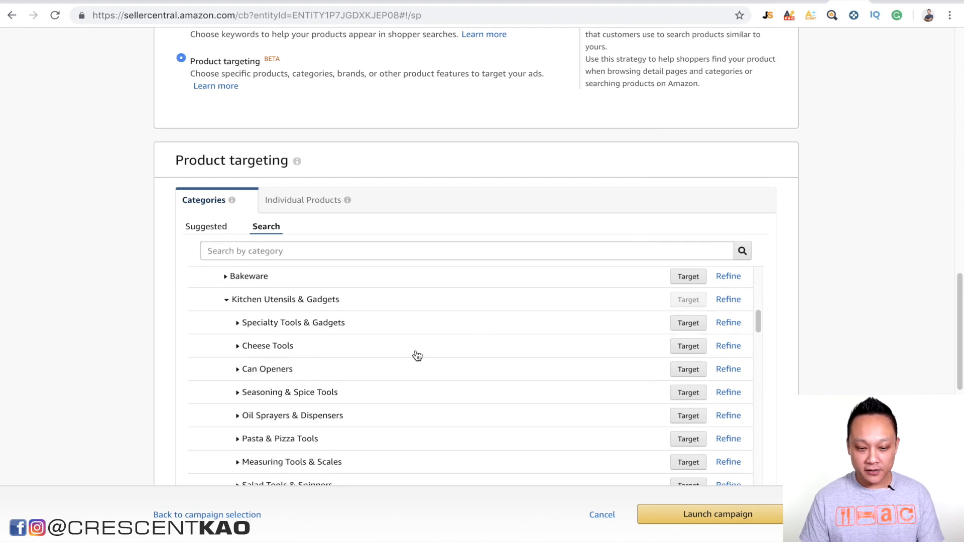
pyautogui.scroll(-1, 417, 356)
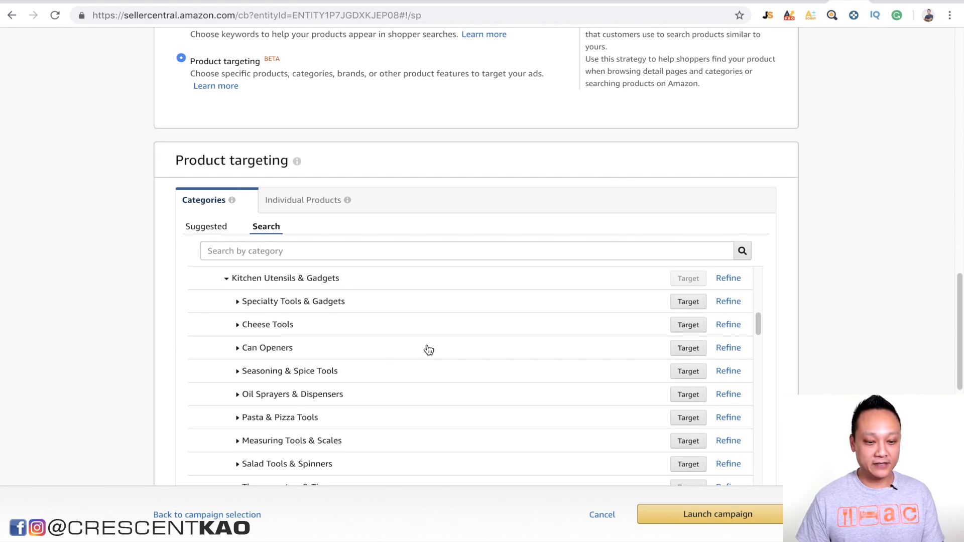
# Step: Open the search for individual products to target, and search the Amazon store for "garlic press"
pyautogui.click(293, 198)
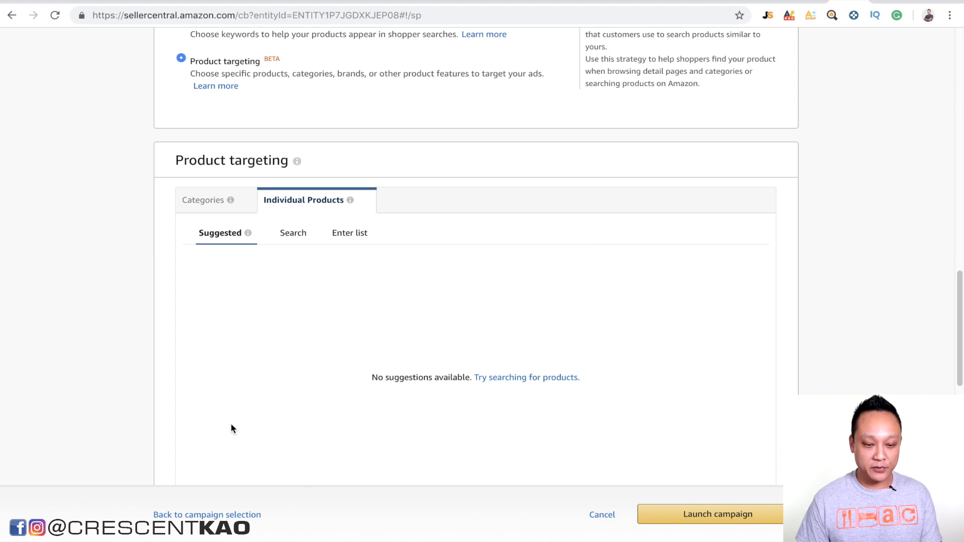
pyautogui.click(290, 234)
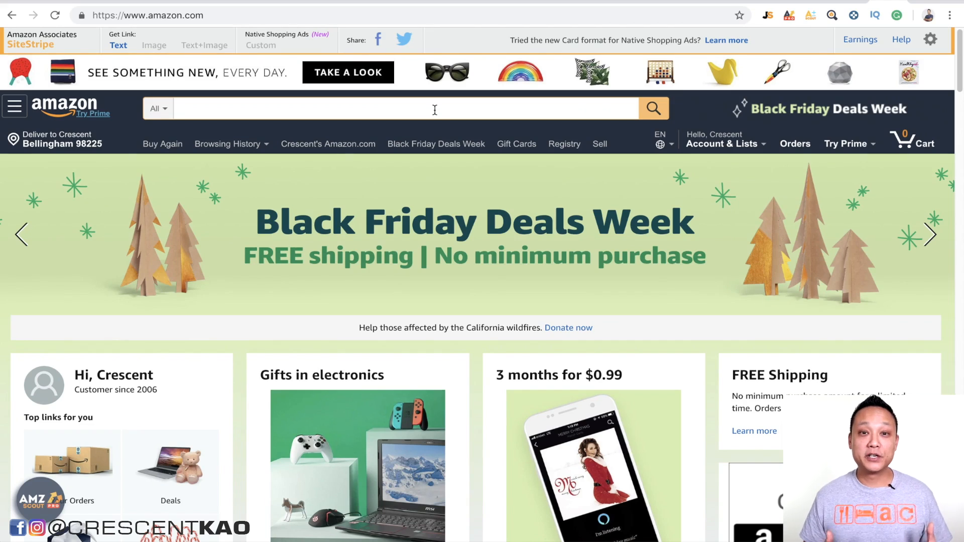
pyautogui.write('garlic press')
pyautogui.press('Return')
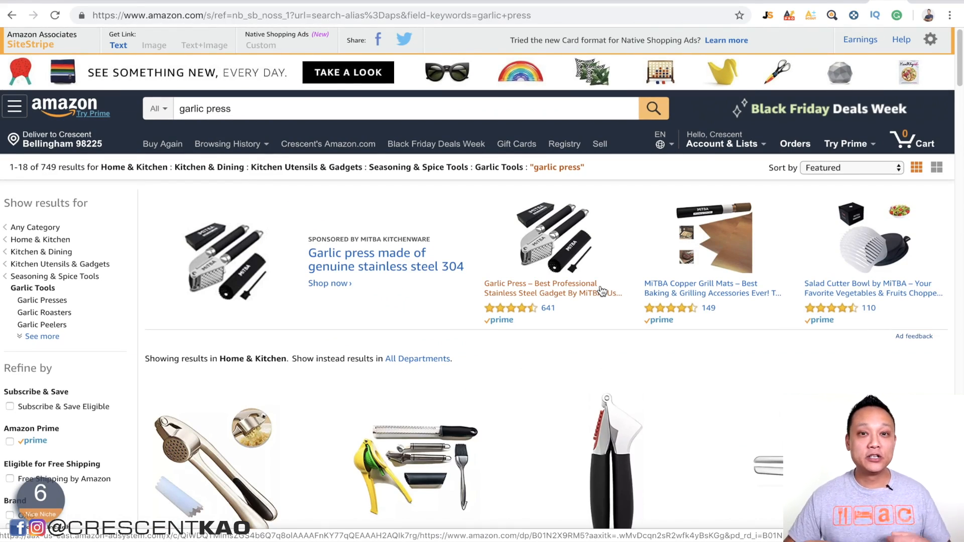
pyautogui.scroll(-10, 538, 396)
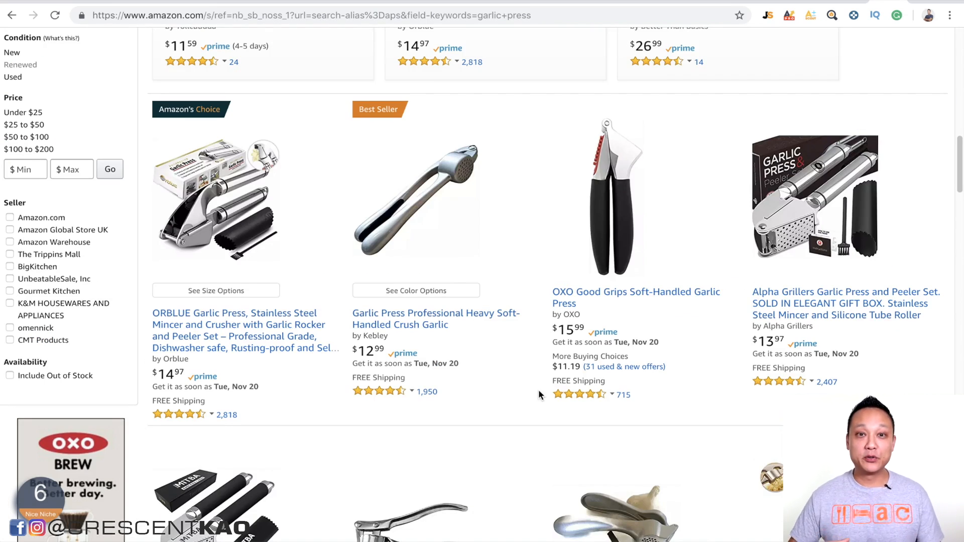
# Step: Open the ORBLUE Garlic Press listing in a new tab and copy its ASIN from the web address
pyautogui.rightClick(240, 329)
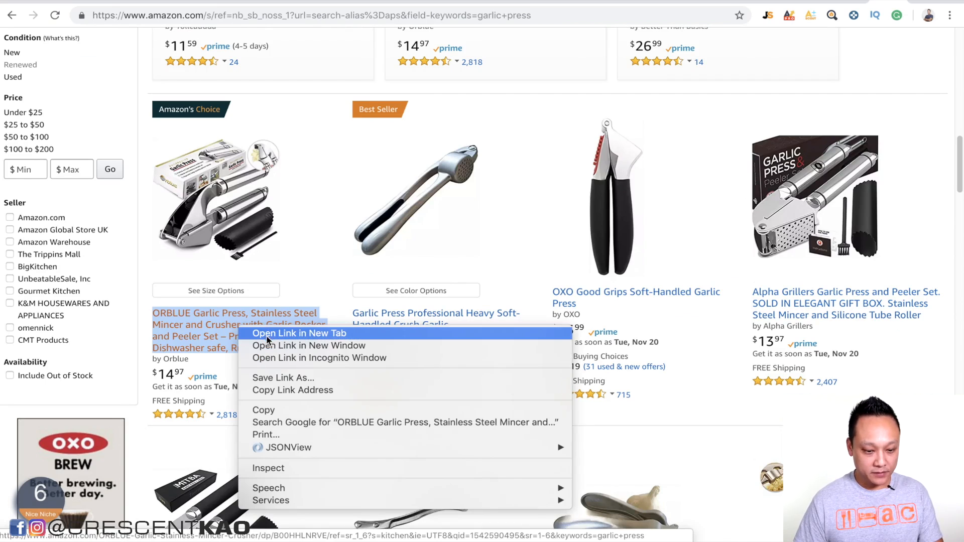
pyautogui.click(267, 334)
pyautogui.click(287, 304)
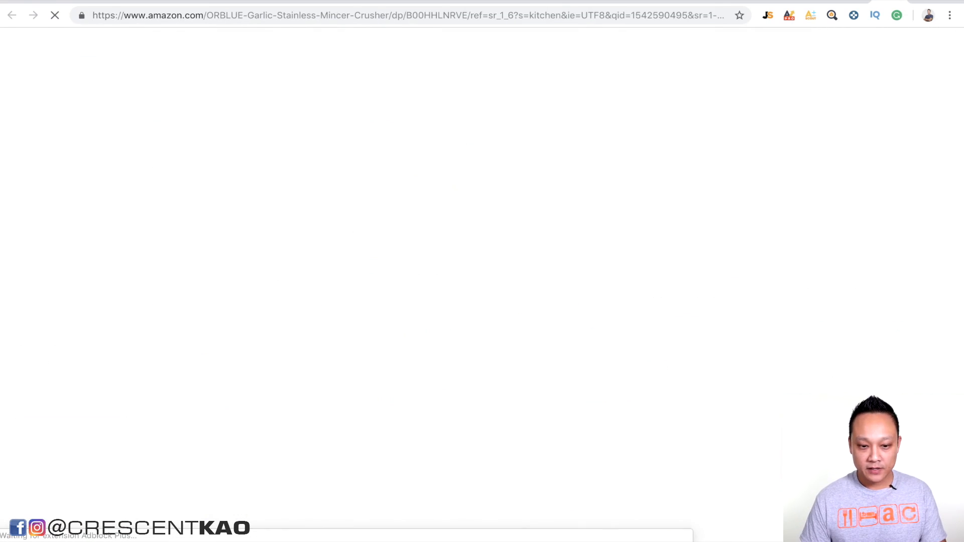
pyautogui.doubleClick(446, 15)
pyautogui.hotkey('ctrl', 'c')
# Step: Return to the Seller Central campaign, search individual products for ASIN B00HHLNRVE and target the product
pyautogui.click(776, 1)
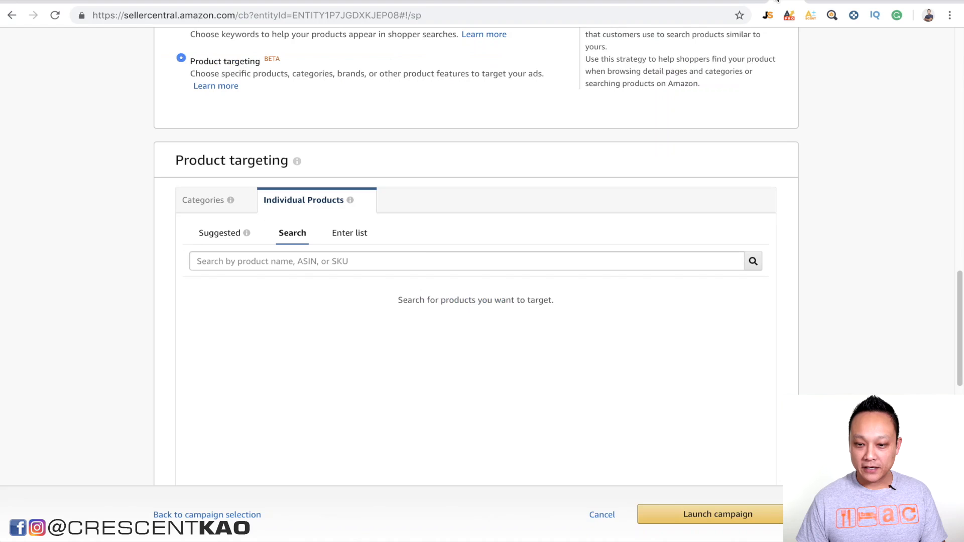
pyautogui.click(416, 269)
pyautogui.hotkey('ctrl', 'v')
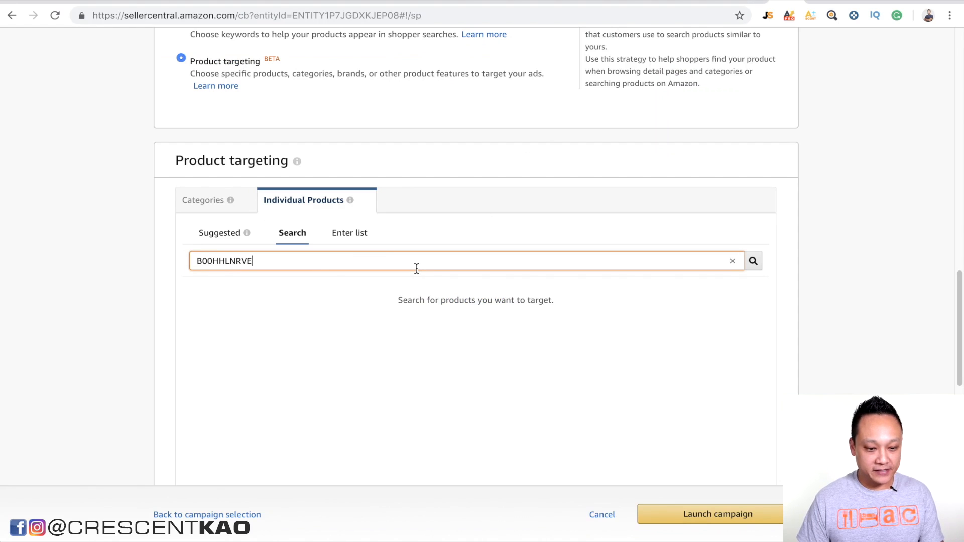
pyautogui.click(753, 261)
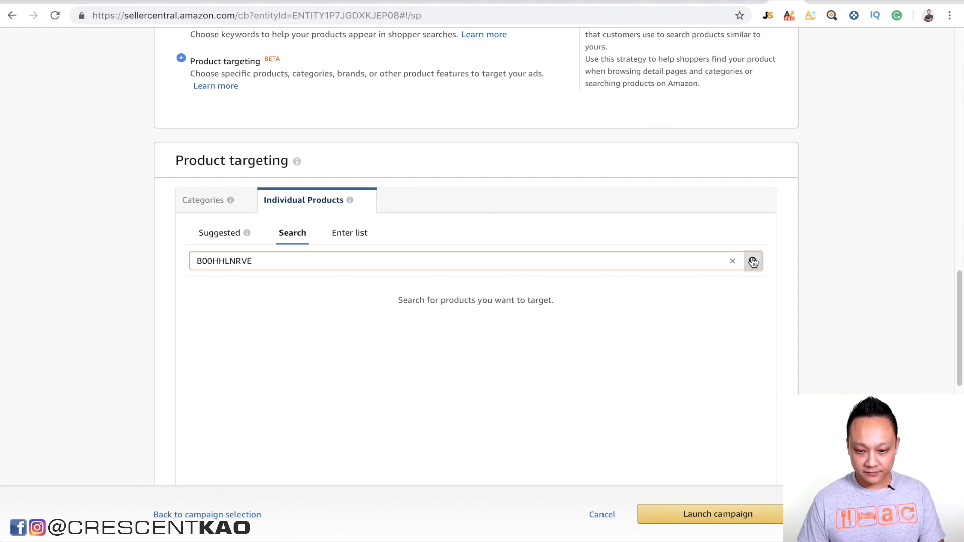
pyautogui.click(741, 294)
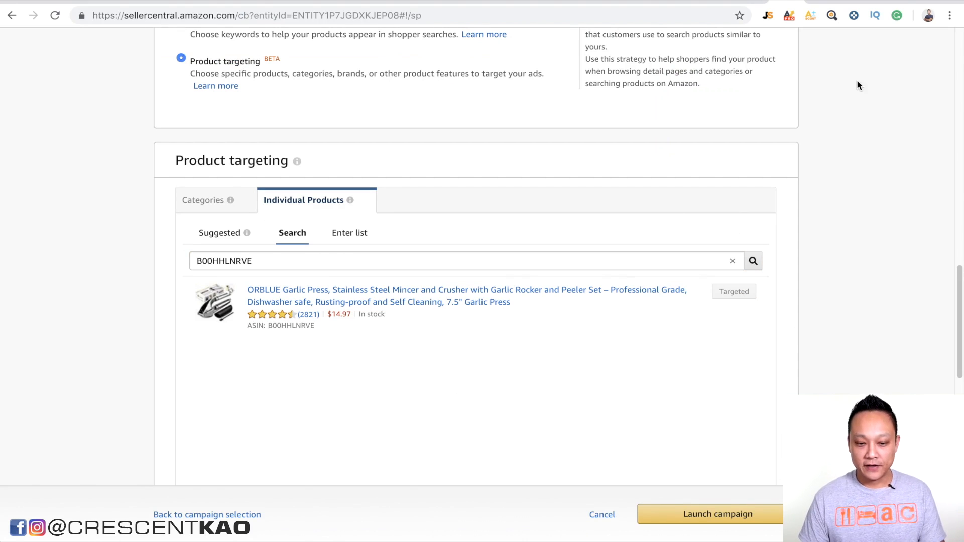
# Step: Return to the Amazon results, open the Garlic Press Professional Heavy Soft-Handled listing in a new tab and copy its ASIN
pyautogui.click(857, 2)
pyautogui.click(857, 2)
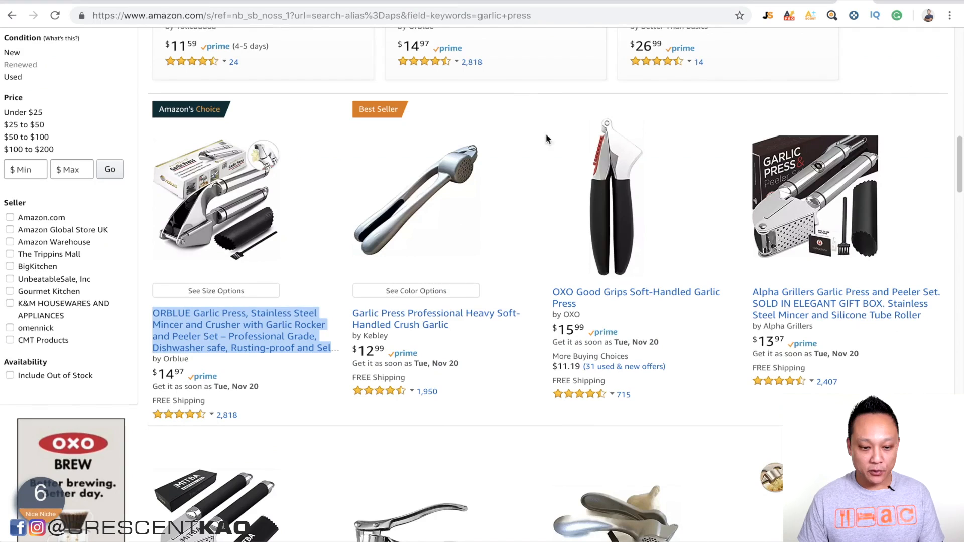
pyautogui.rightClick(394, 328)
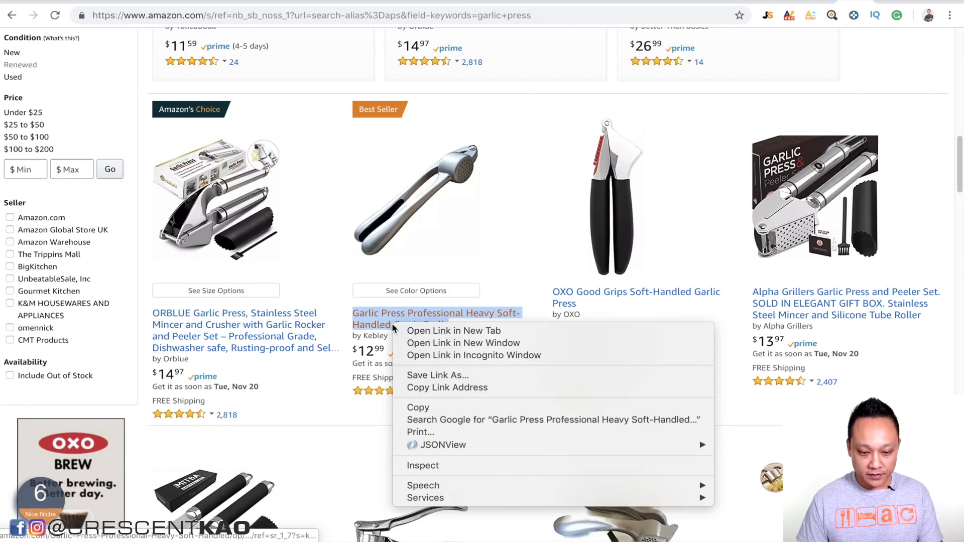
pyautogui.click(404, 331)
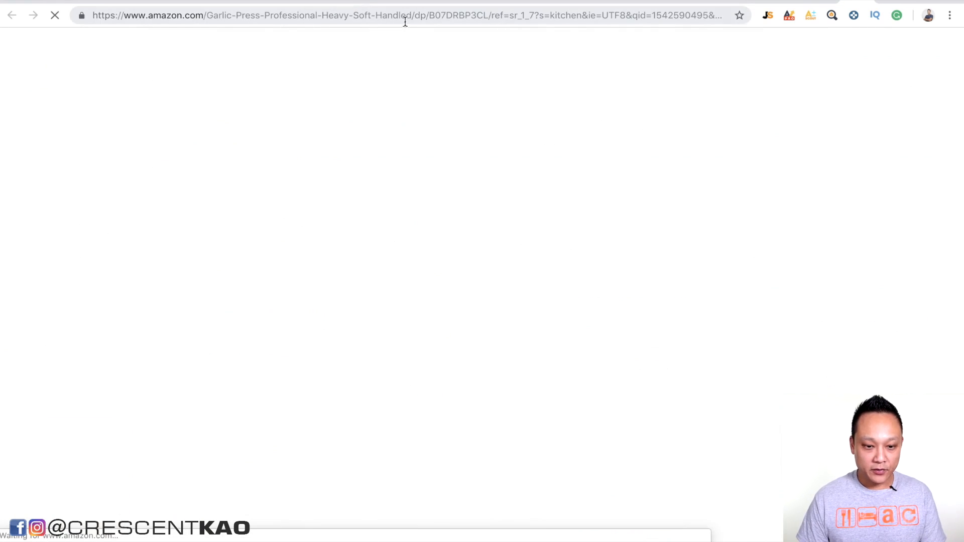
pyautogui.click(406, 16)
pyautogui.doubleClick(446, 15)
pyautogui.hotkey('ctrl', 'c')
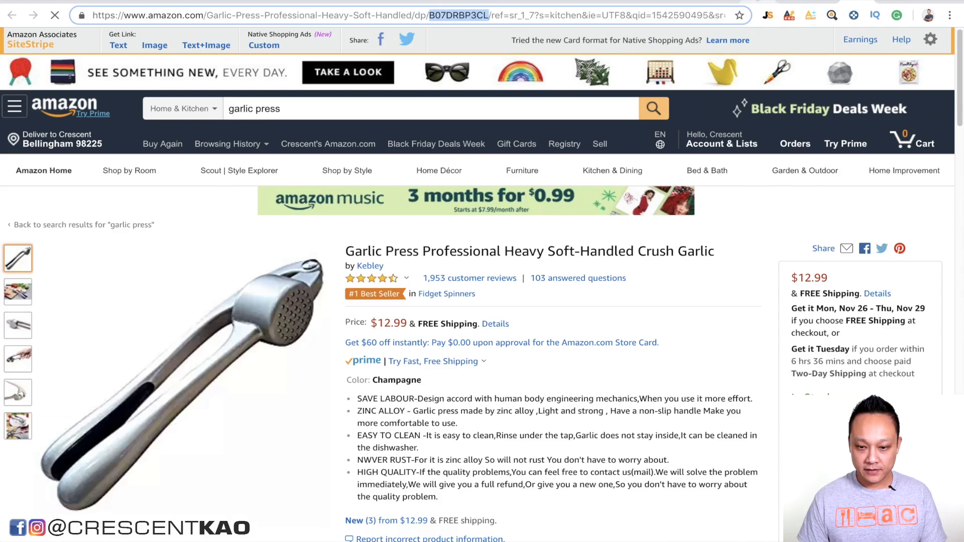
# Step: Back in the Seller Central campaign, search for ASIN B07DRBP3CL, target the product and review the targeted list
pyautogui.click(759, 2)
pyautogui.doubleClick(389, 260)
pyautogui.hotkey('ctrl', 'v')
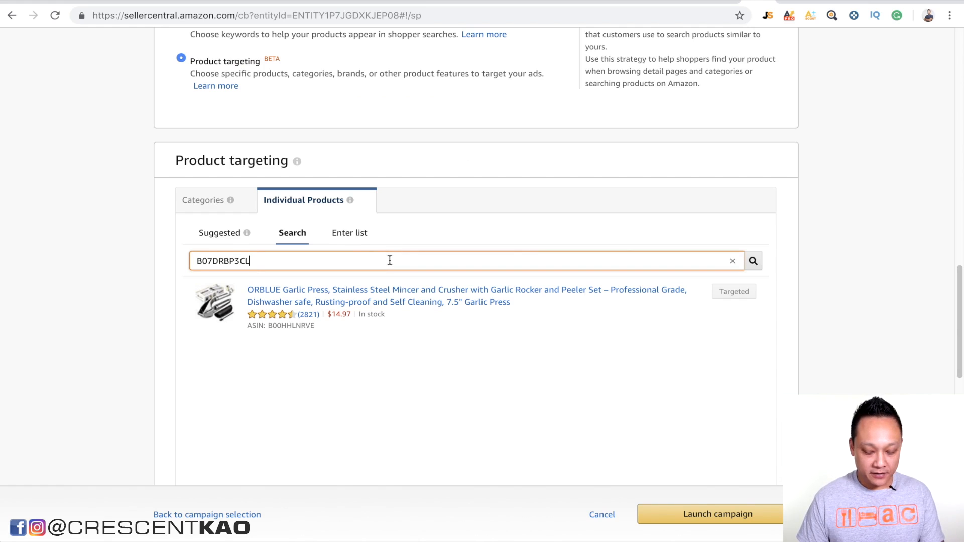
pyautogui.press('Return')
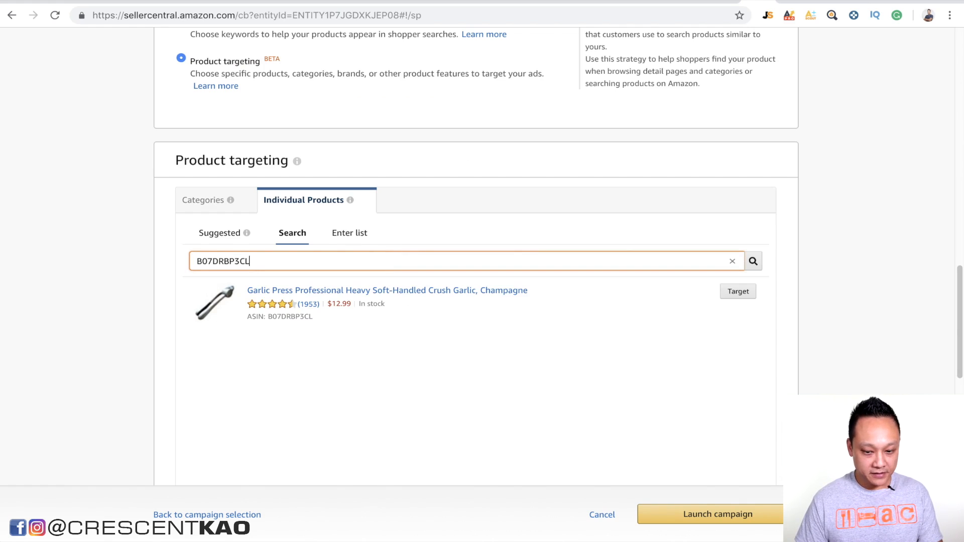
pyautogui.click(748, 294)
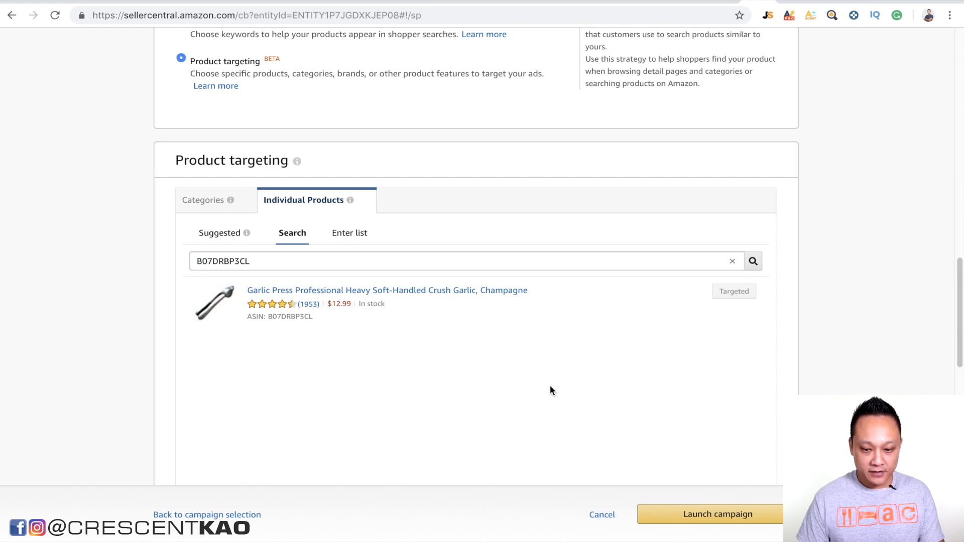
pyautogui.scroll(-5, 550, 385)
pyautogui.scroll(-1, 530, 180)
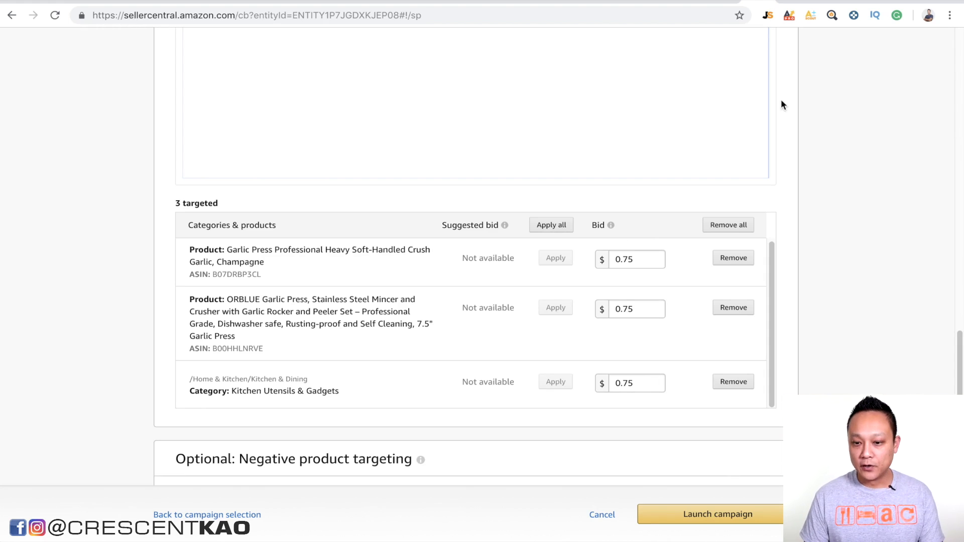
# Step: Switch to the ORBLUE Garlic Press page on Amazon and examine its sponsored related products and similar-item comparison
pyautogui.click(883, 2)
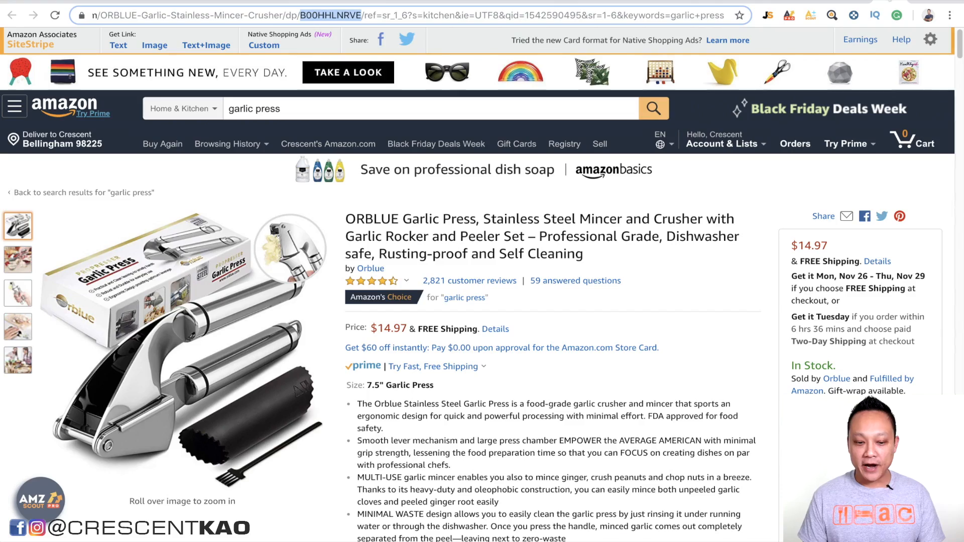
pyautogui.scroll(-2, 572, 321)
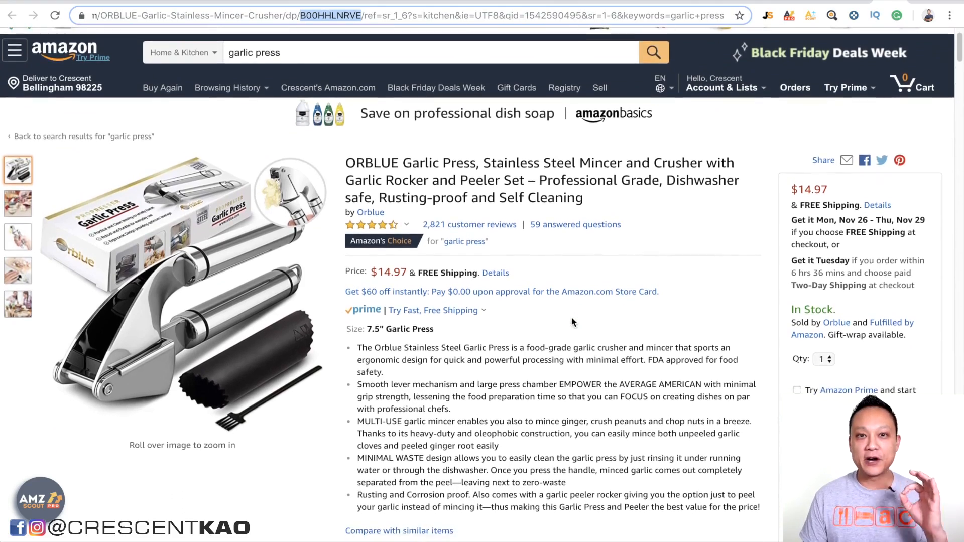
pyautogui.scroll(-15, 572, 321)
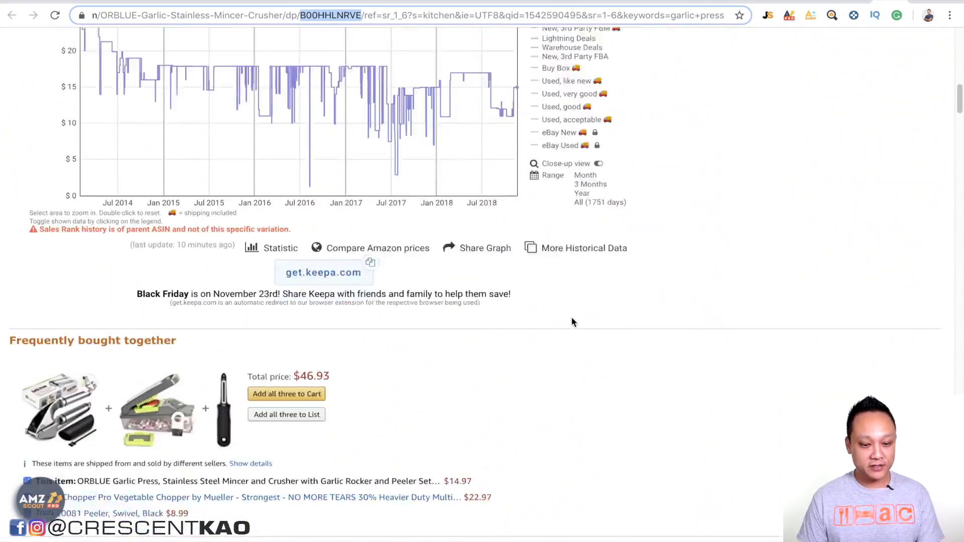
pyautogui.scroll(-5, 571, 318)
pyautogui.scroll(2, 571, 317)
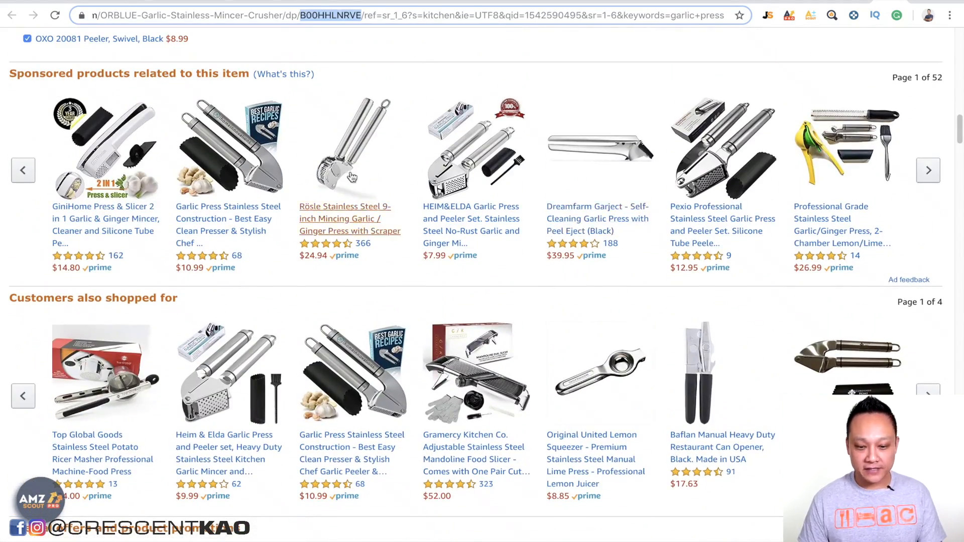
pyautogui.scroll(-20, 414, 148)
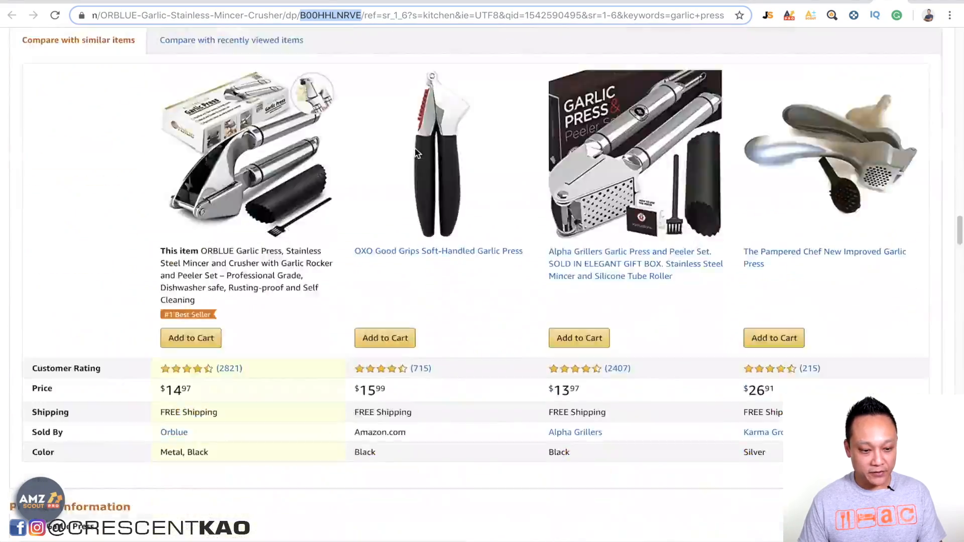
# Step: Back in the Seller Central campaign, refine the Home & Kitchen category to the brands Vanity Fair and Rubbermaid Commercial Products
pyautogui.scroll(-12, 414, 147)
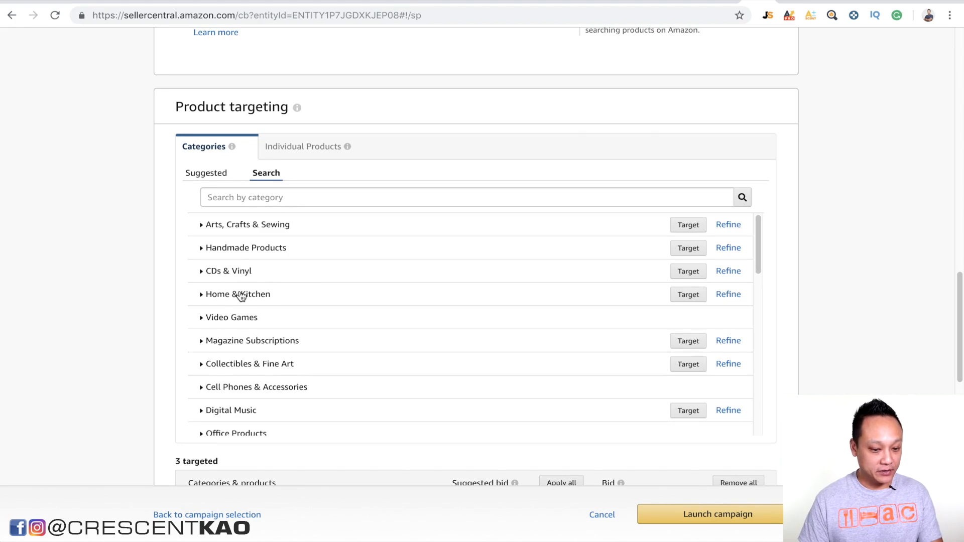
pyautogui.click(734, 298)
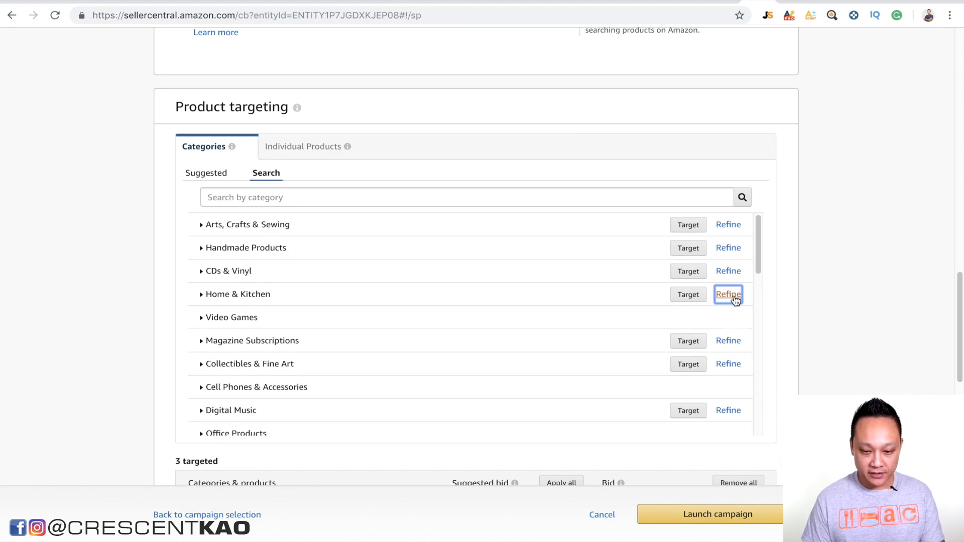
pyautogui.click(512, 225)
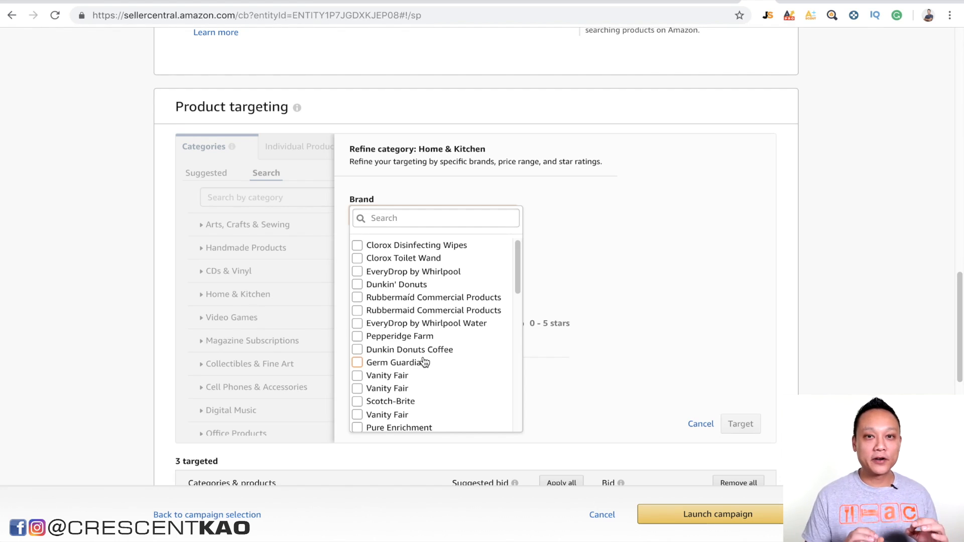
pyautogui.click(357, 377)
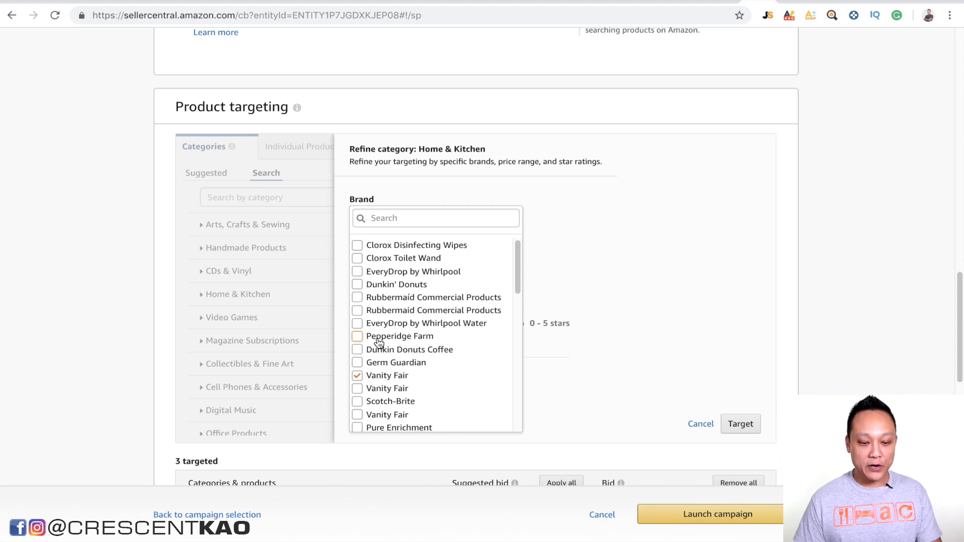
pyautogui.click(357, 298)
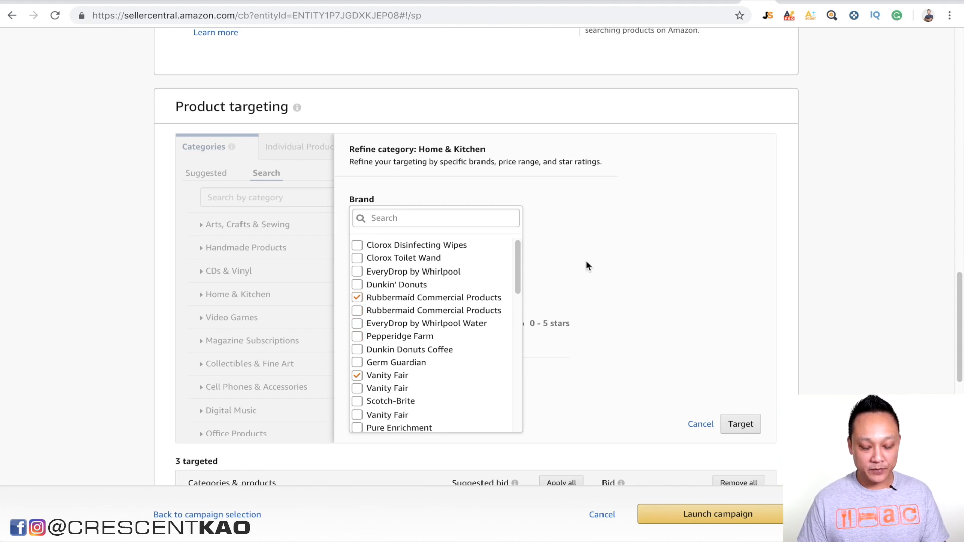
pyautogui.click(590, 266)
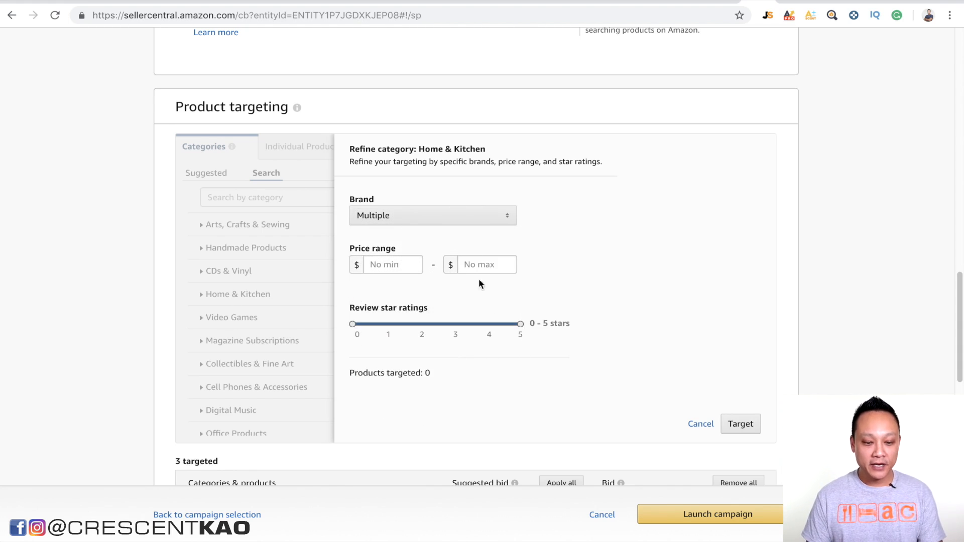
# Step: Limit the Home & Kitchen refinement to a price range of $15 to $25 and review star ratings of 1 to 4 stars
pyautogui.click(504, 270)
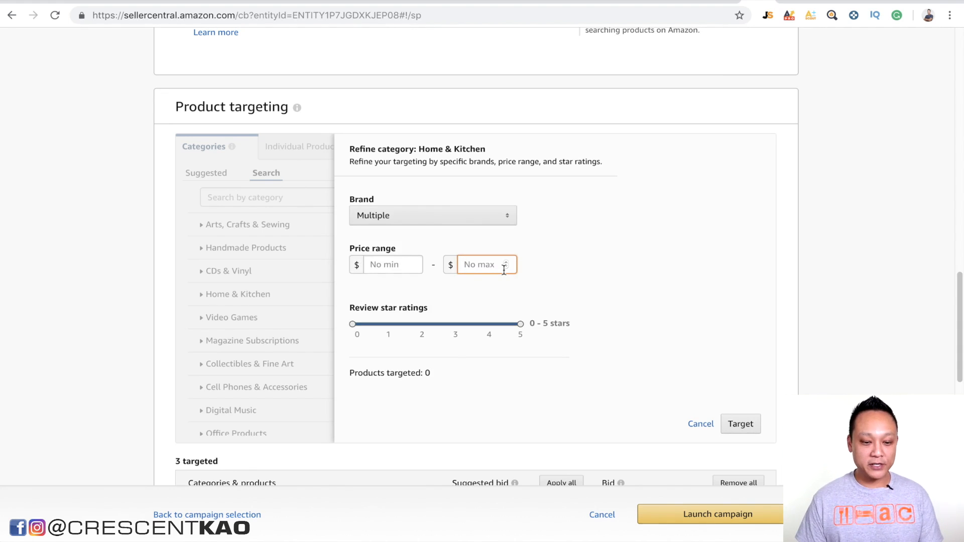
pyautogui.click(397, 264)
pyautogui.write('15')
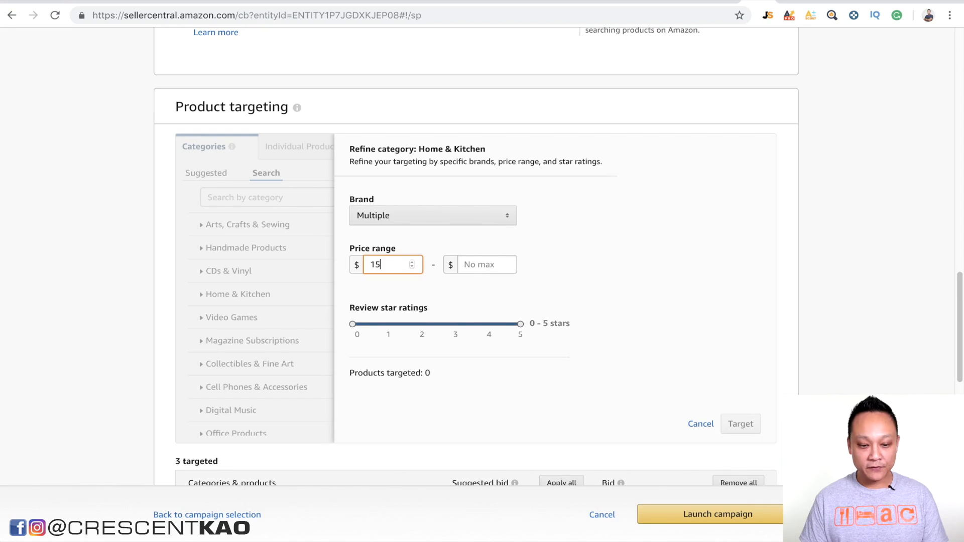
pyautogui.click(505, 264)
pyautogui.write('25')
pyautogui.click(618, 263)
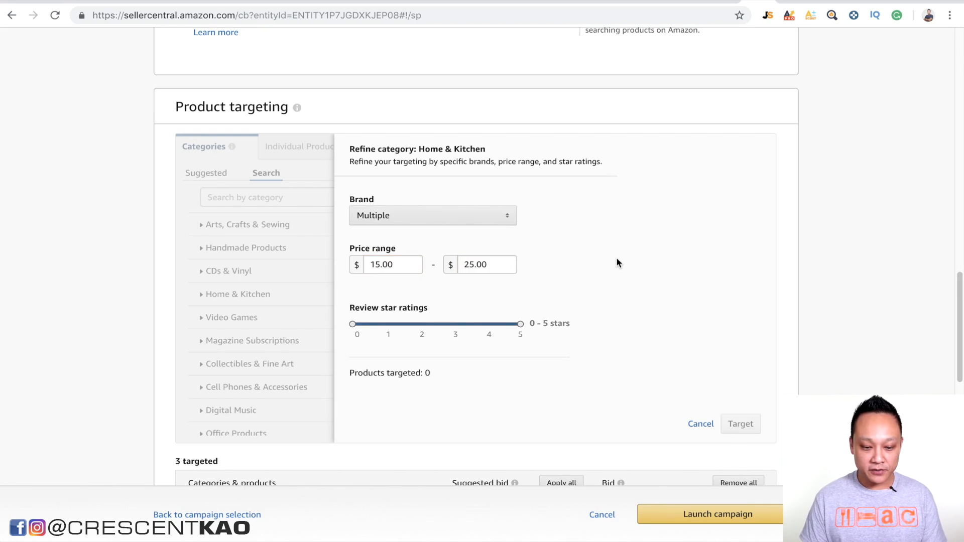
pyautogui.moveTo(353, 326); pyautogui.dragTo(387, 324)
pyautogui.moveTo(519, 324); pyautogui.dragTo(492, 326)
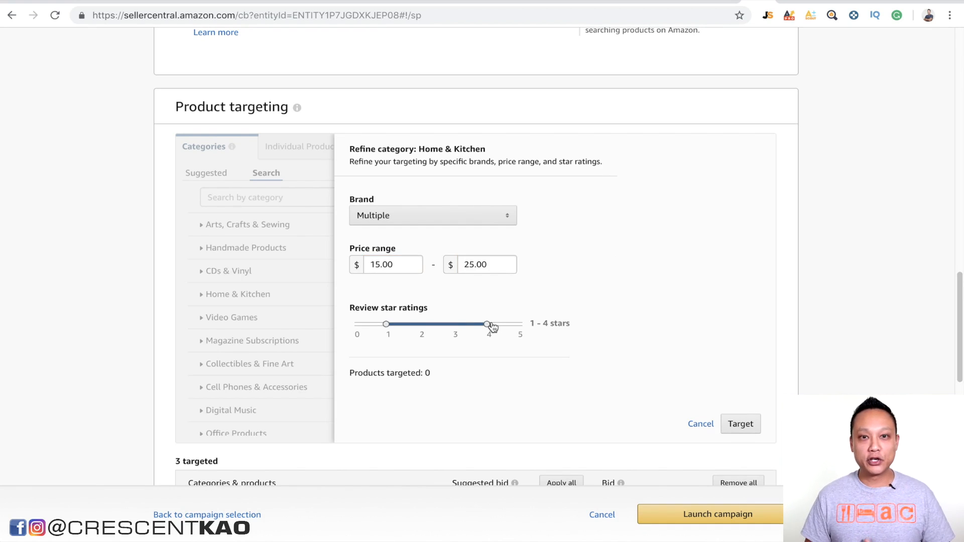